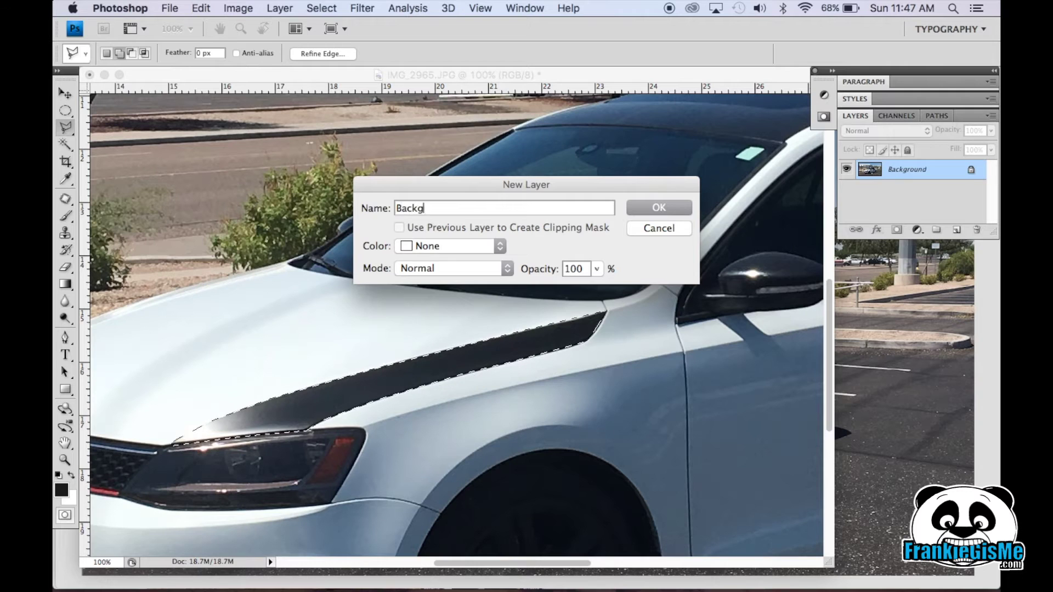
Convert the locked background into a regular layer named Background and copy the selected black hood stripe onto a new layer.
key(Return)
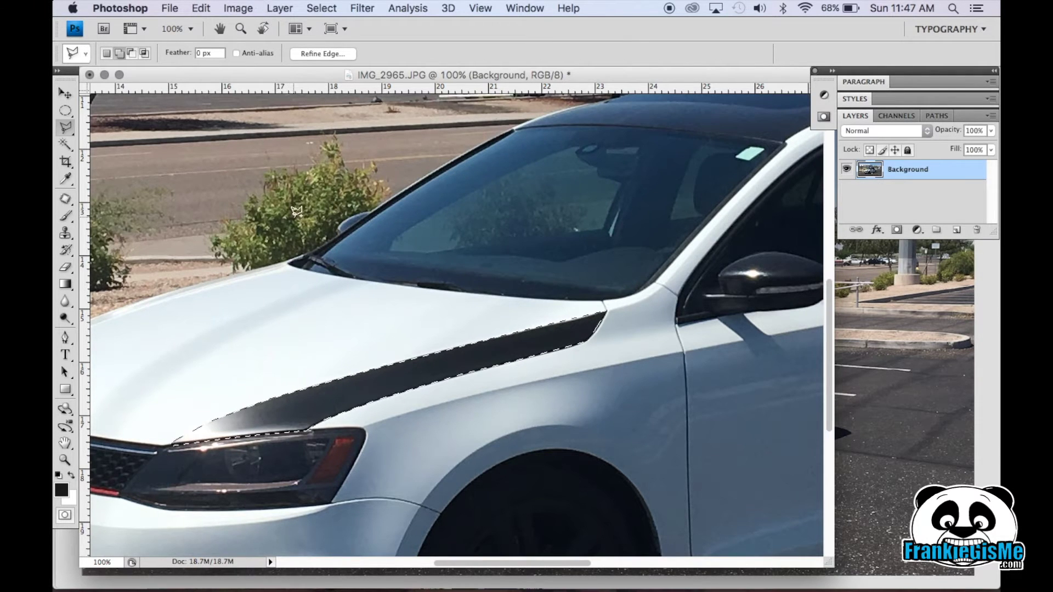
click(200, 8)
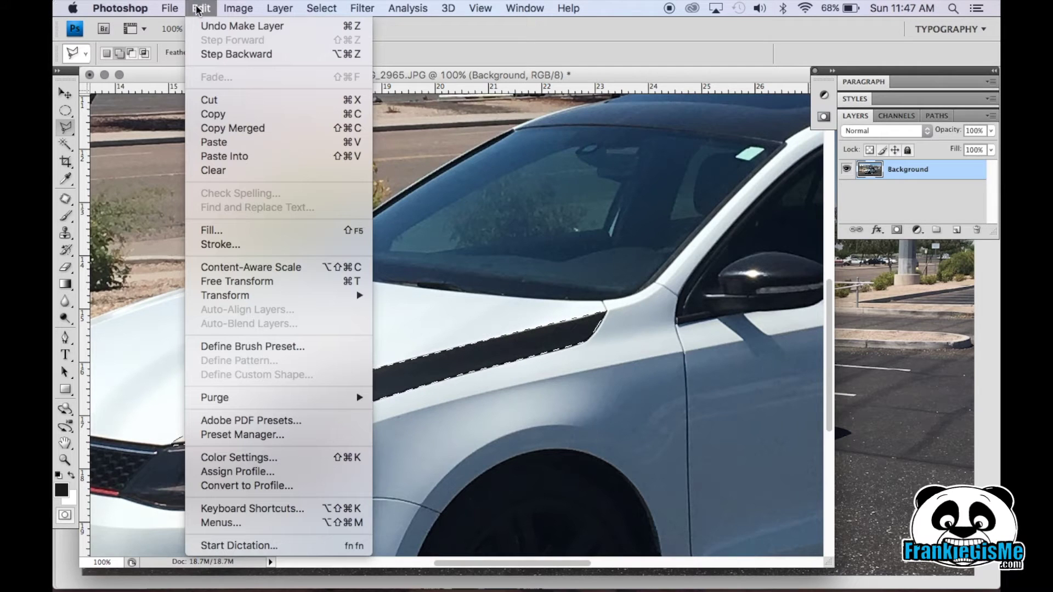
click(218, 115)
click(201, 8)
click(225, 143)
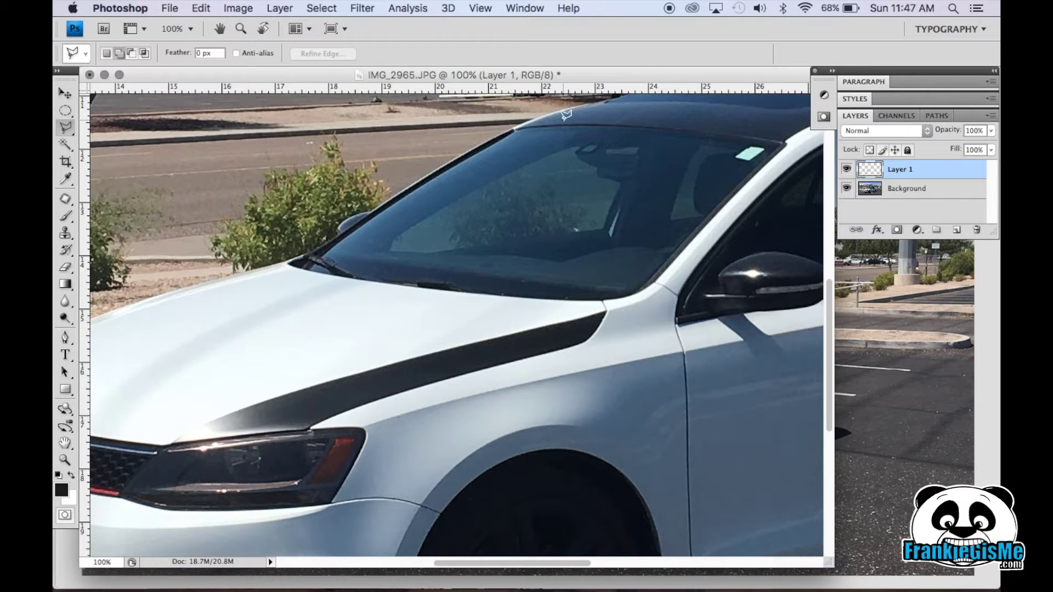
Adjust the hood stripe layer with Hue/Saturation, setting saturation to -100 and raising the lightness to match the white paint.
click(247, 8)
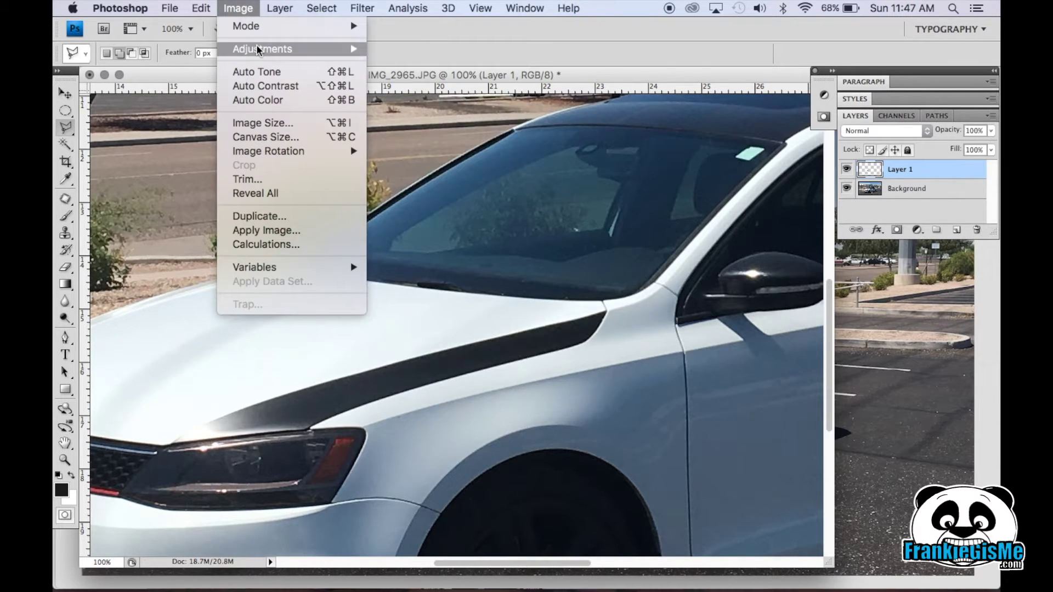
mouse_move(257, 50)
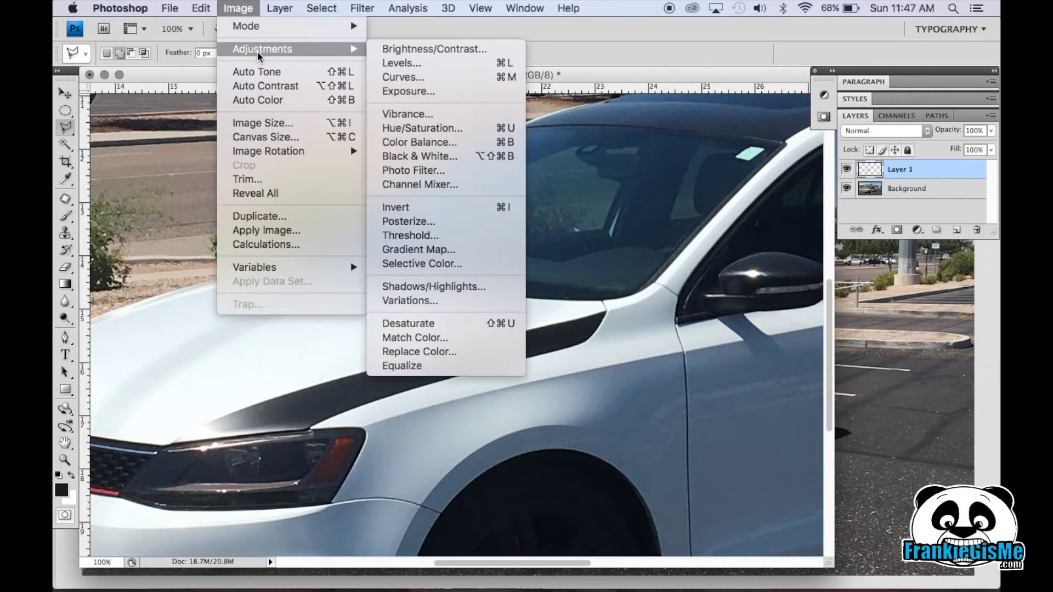
click(416, 128)
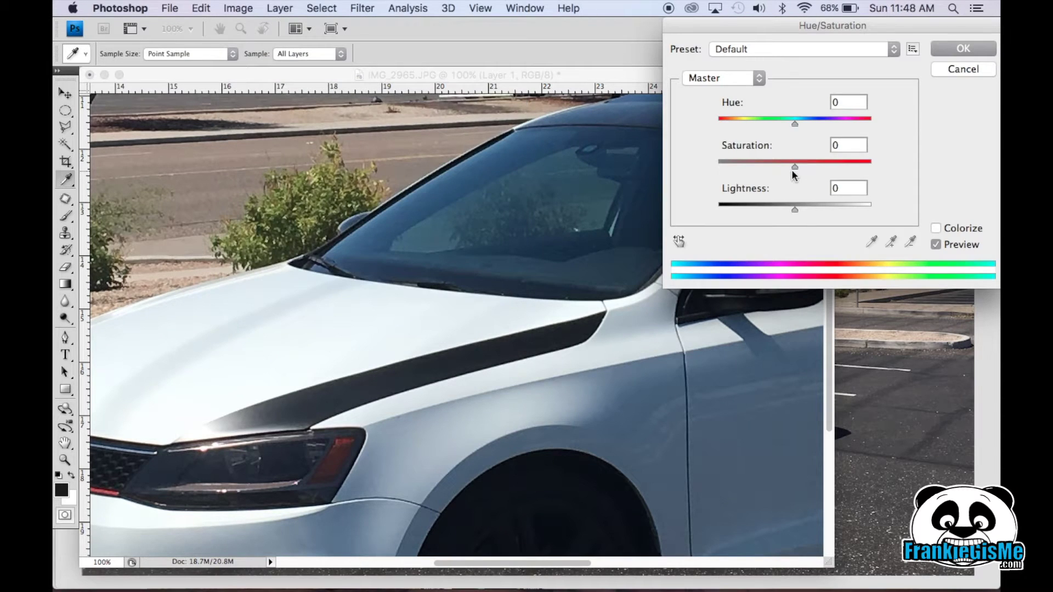
drag(795, 166, 676, 165)
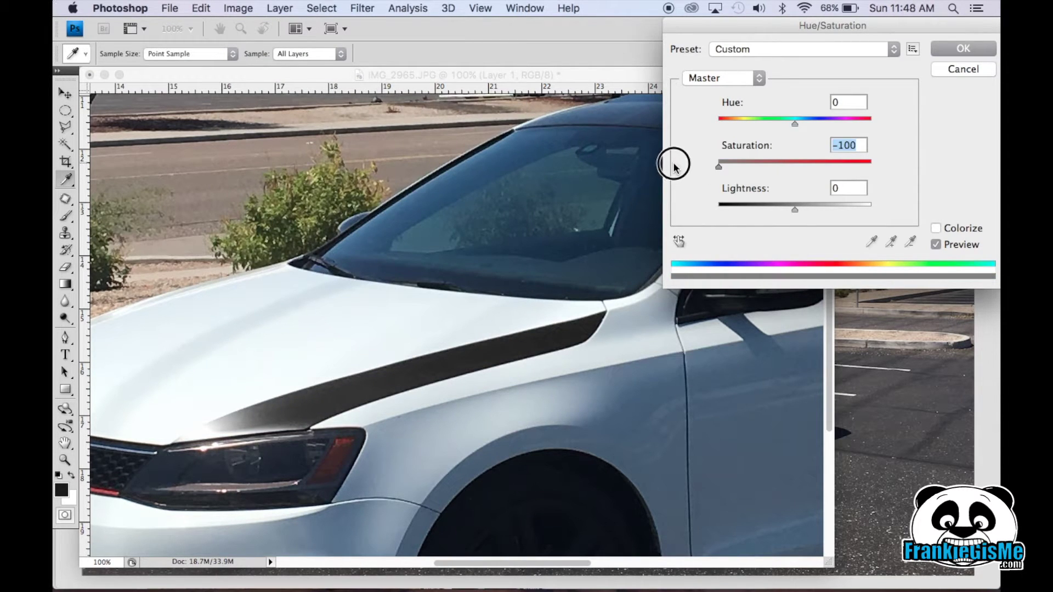
drag(795, 208, 853, 216)
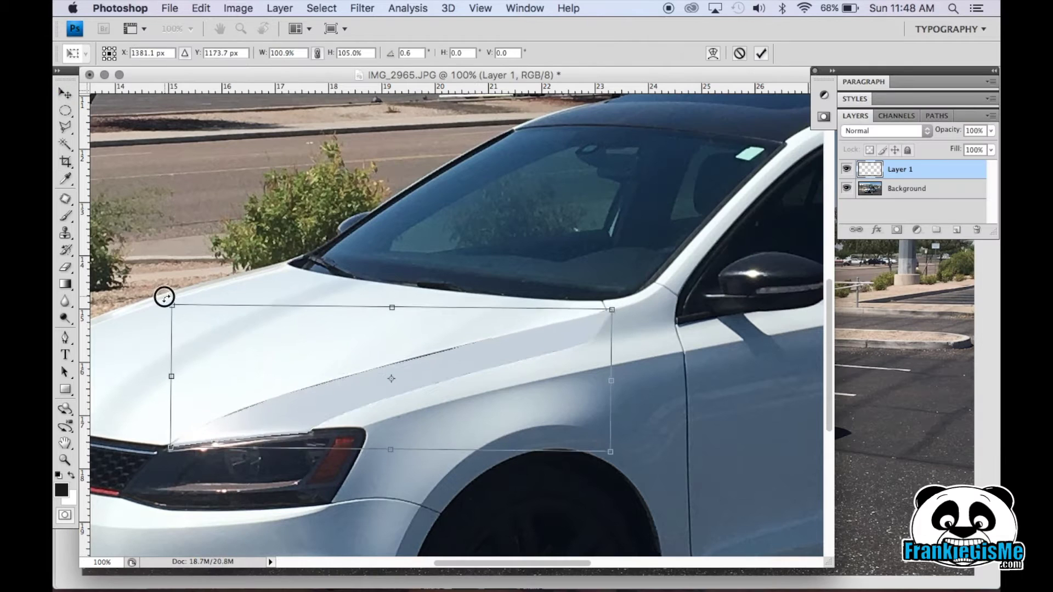
Apply the transform fitting the lightened stripe copy over the original stripe on the hood, and make the Background layer active.
key(Return)
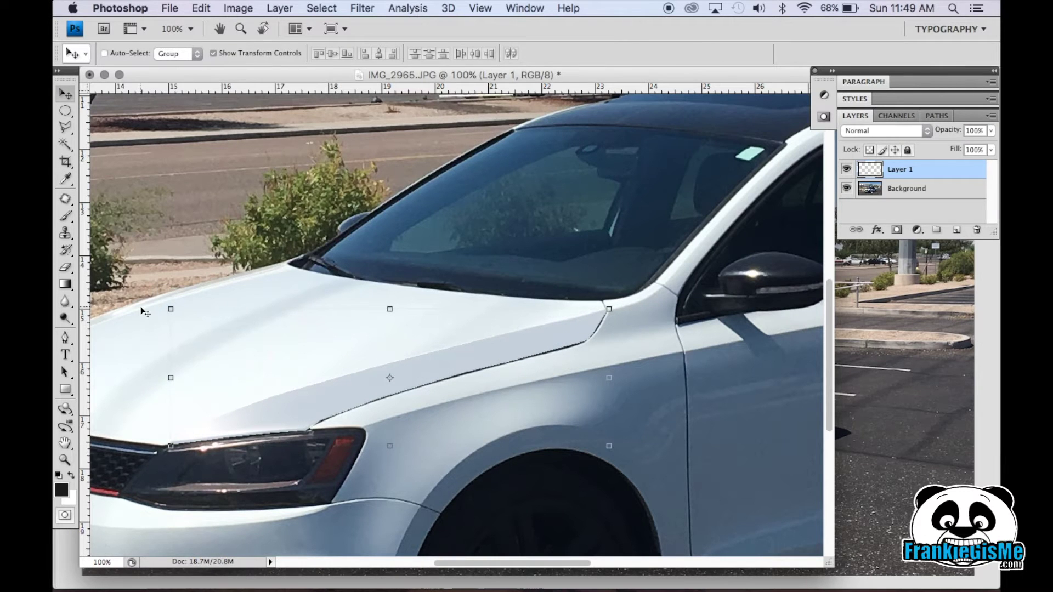
key(super+minus)
key(super+minus)
key(super+minus)
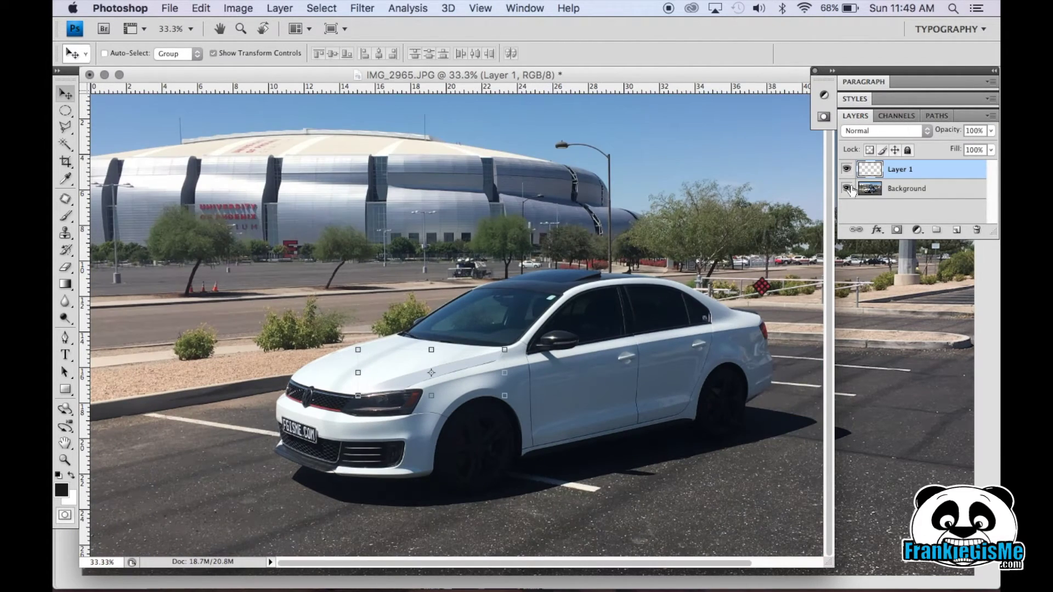
click(896, 189)
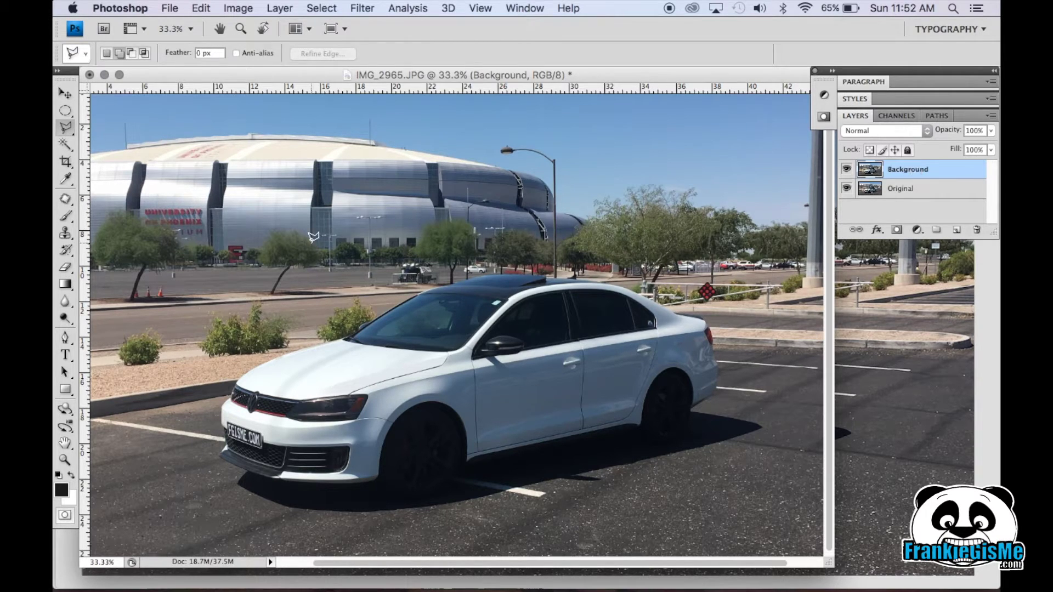
Outline an angular patch on the hood and fender around the headlight with the Polygonal Lasso.
click(246, 11)
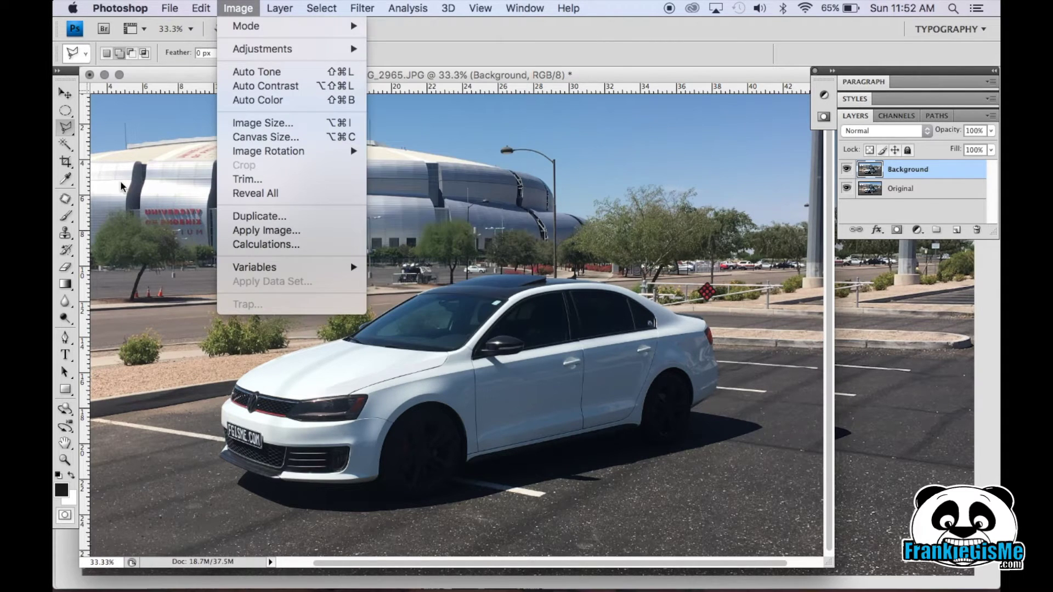
click(68, 129)
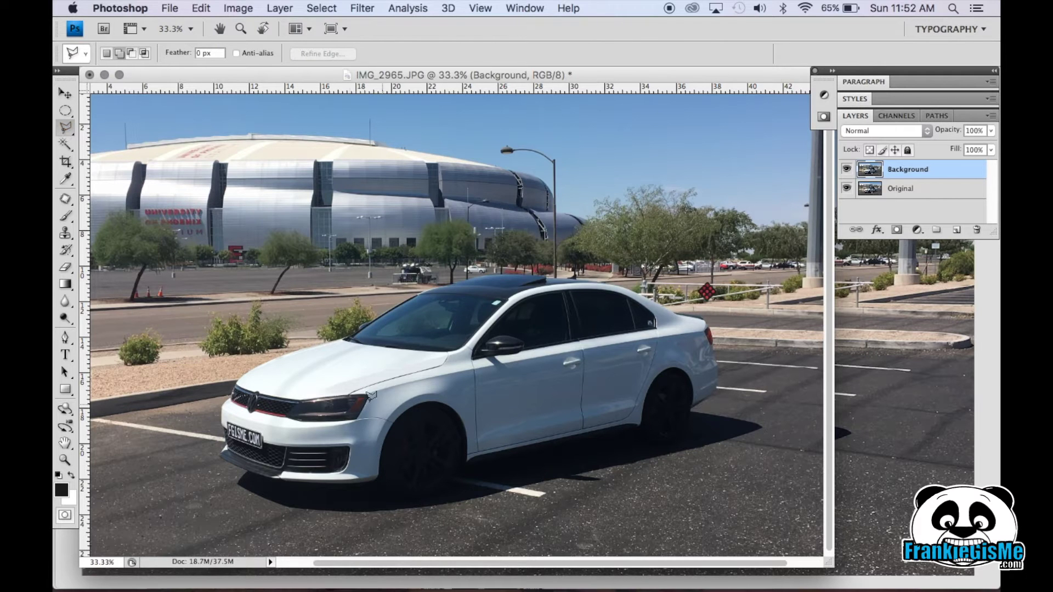
key(super+plus)
key(super+plus)
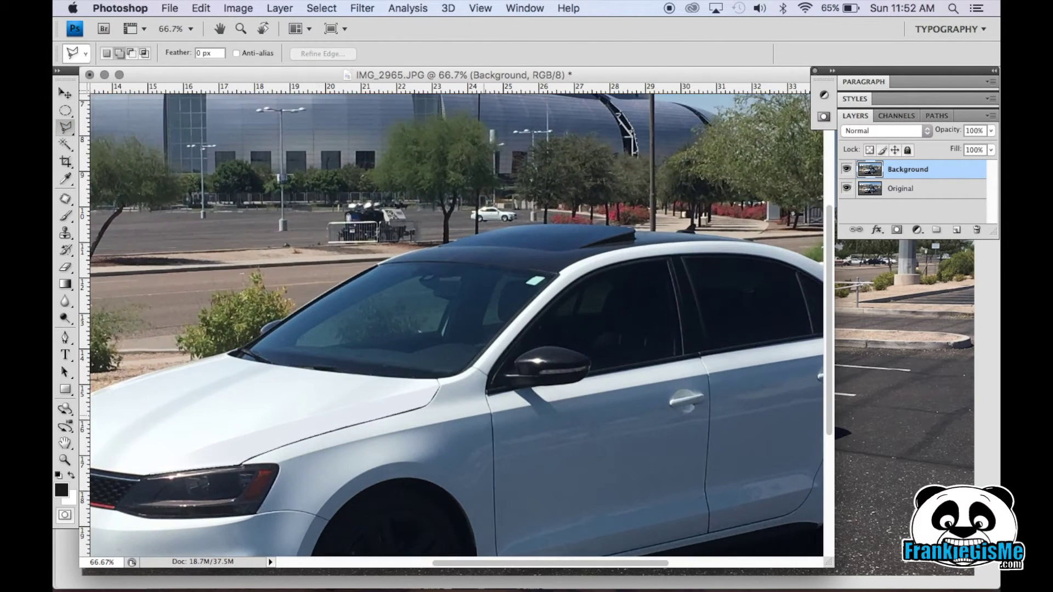
scroll(225, 402, left, 5)
scroll(225, 401, down, 2)
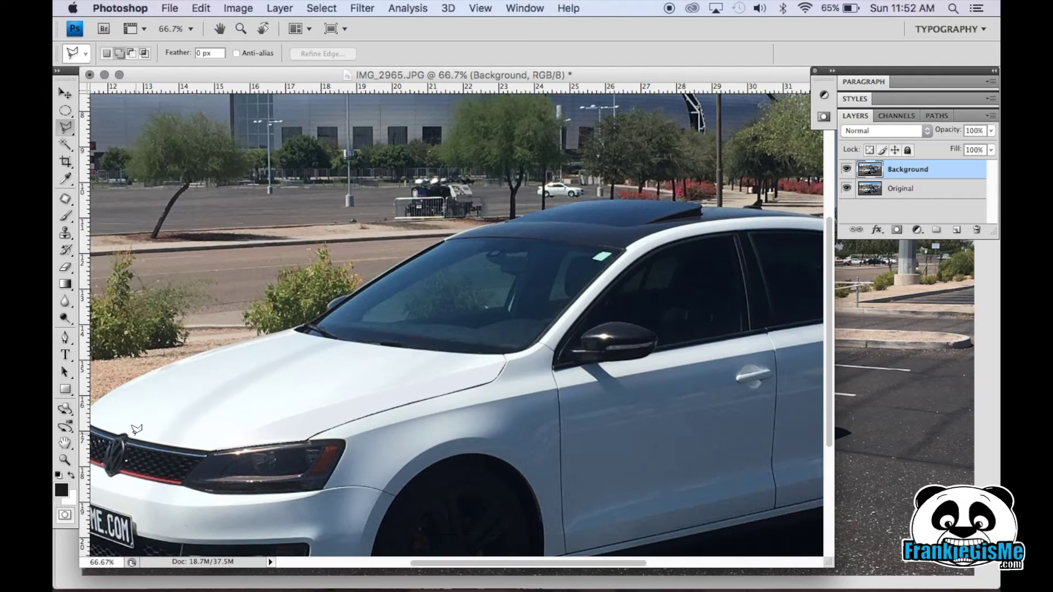
click(210, 449)
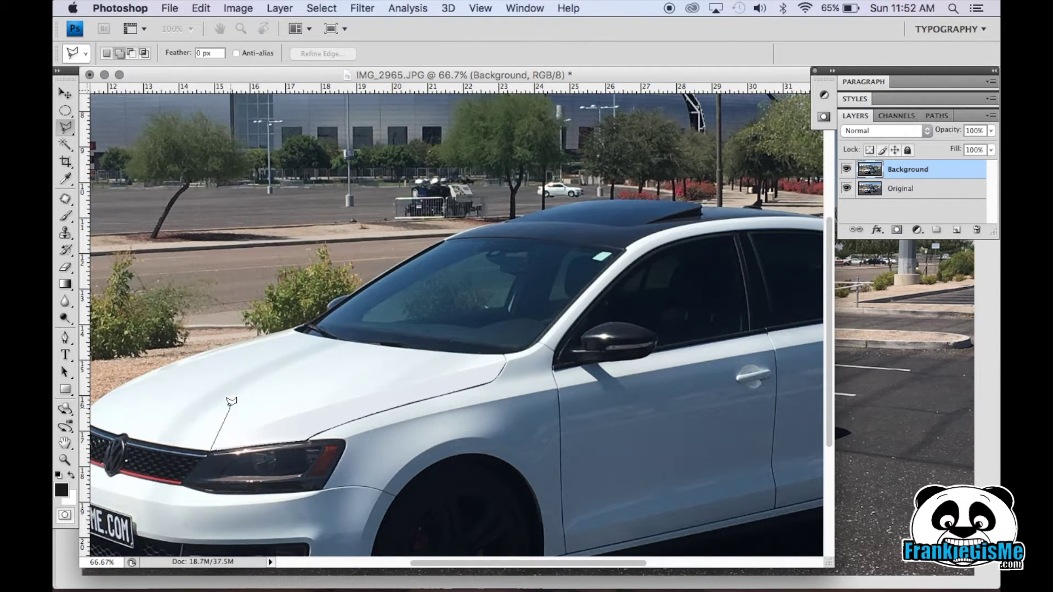
click(222, 410)
click(366, 385)
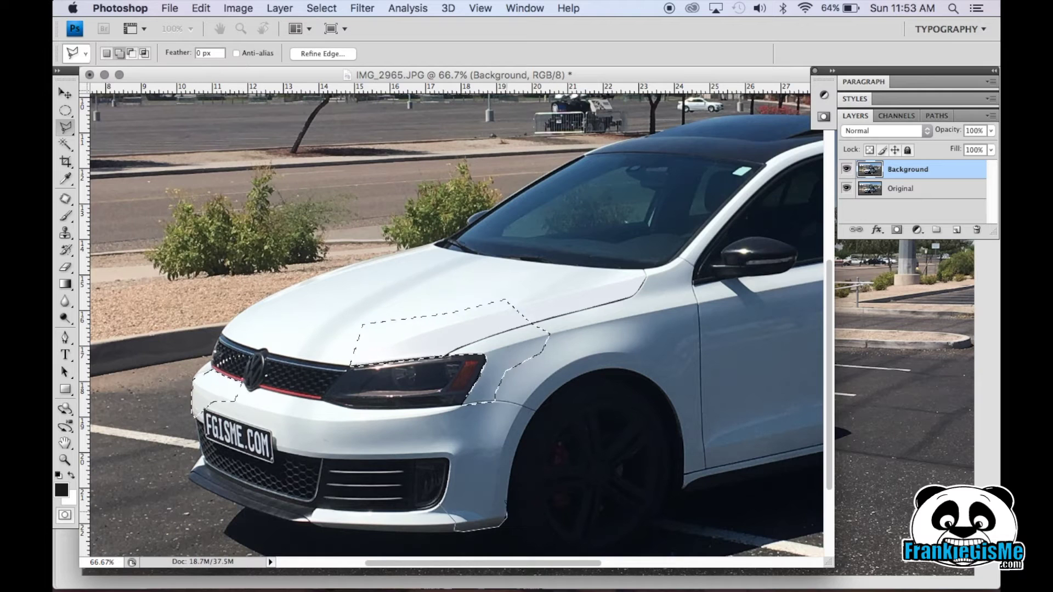
Extend the selection with angular patches on the front bumper corner, the doors and the rear body, trimming it to the body edges.
click(449, 471)
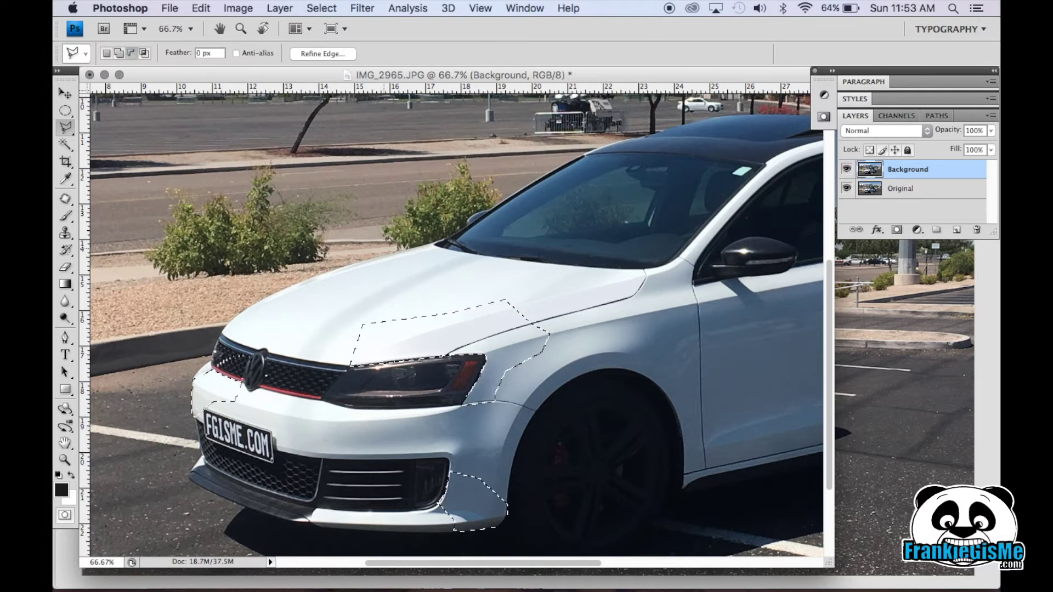
click(509, 495)
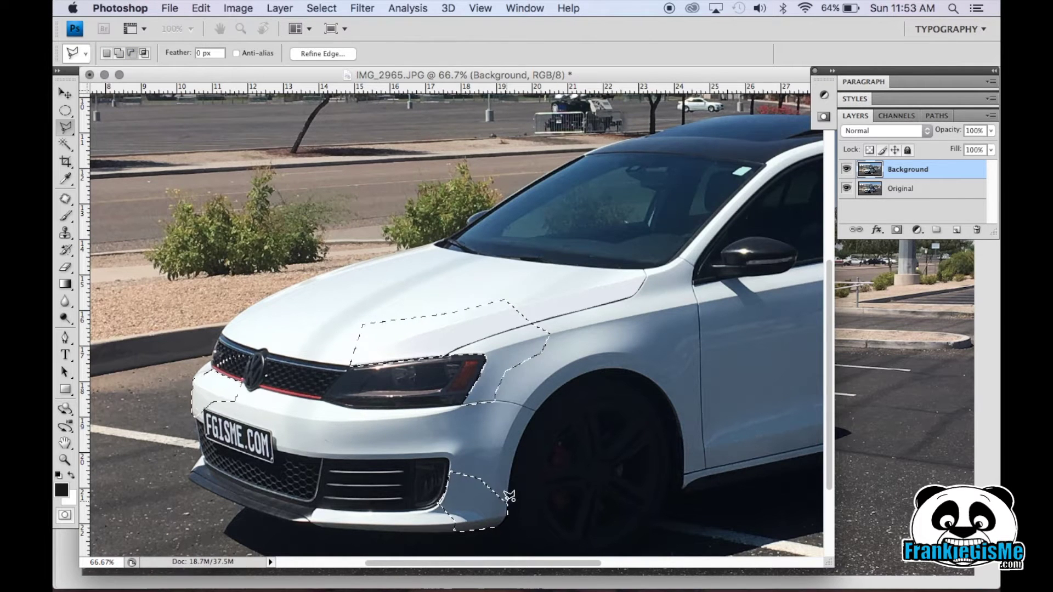
scroll(477, 181, right, 5)
click(504, 398)
click(493, 461)
click(378, 422)
click(650, 327)
click(702, 387)
click(657, 425)
click(589, 356)
scroll(559, 194, right, 4)
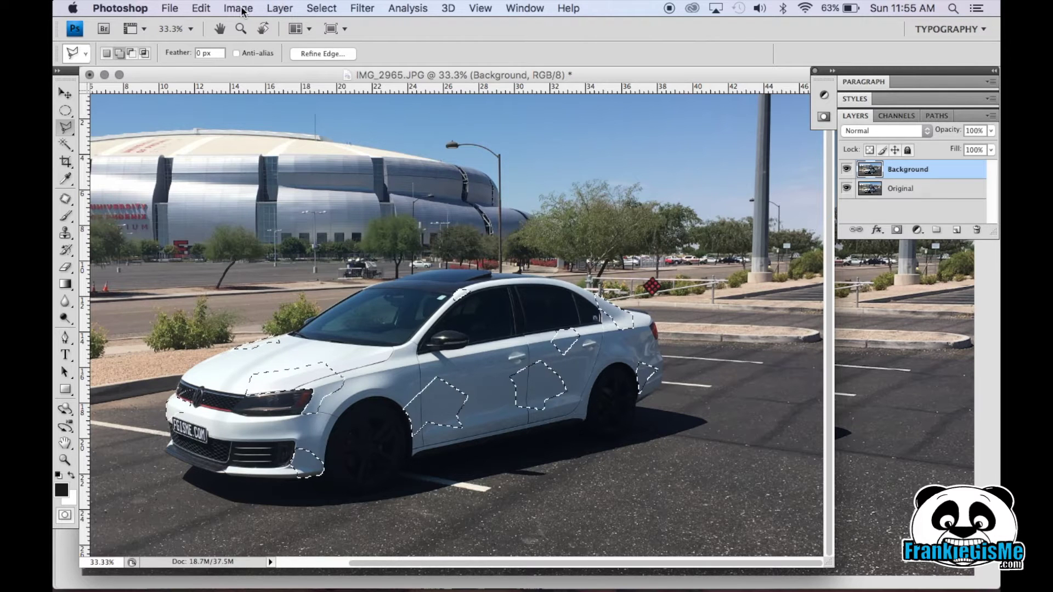
Copy the selected body patches onto a new layer and name it Black.
click(200, 7)
click(201, 114)
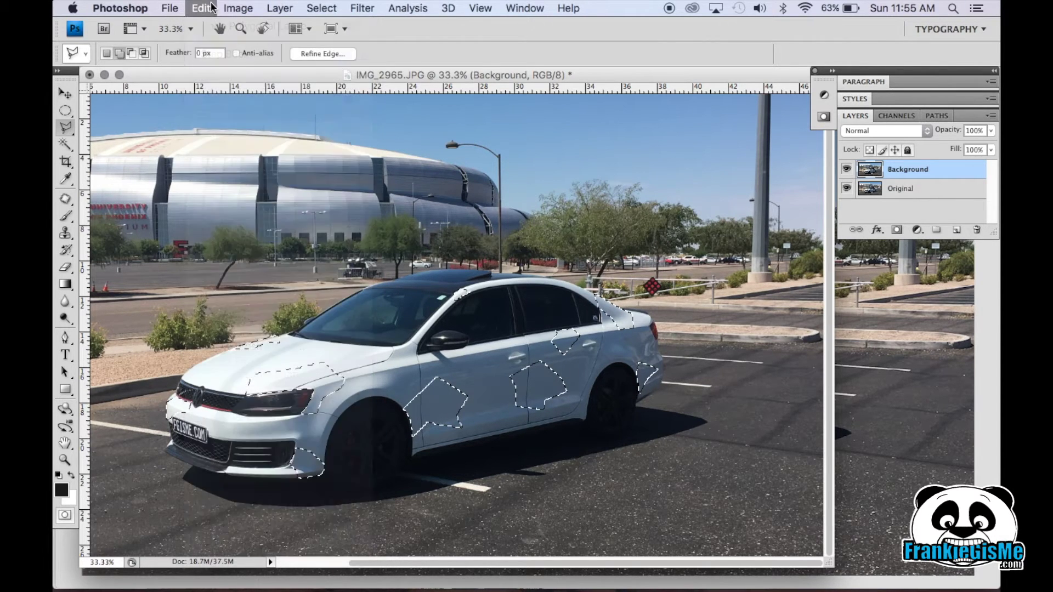
click(201, 8)
click(208, 143)
double_click(899, 170)
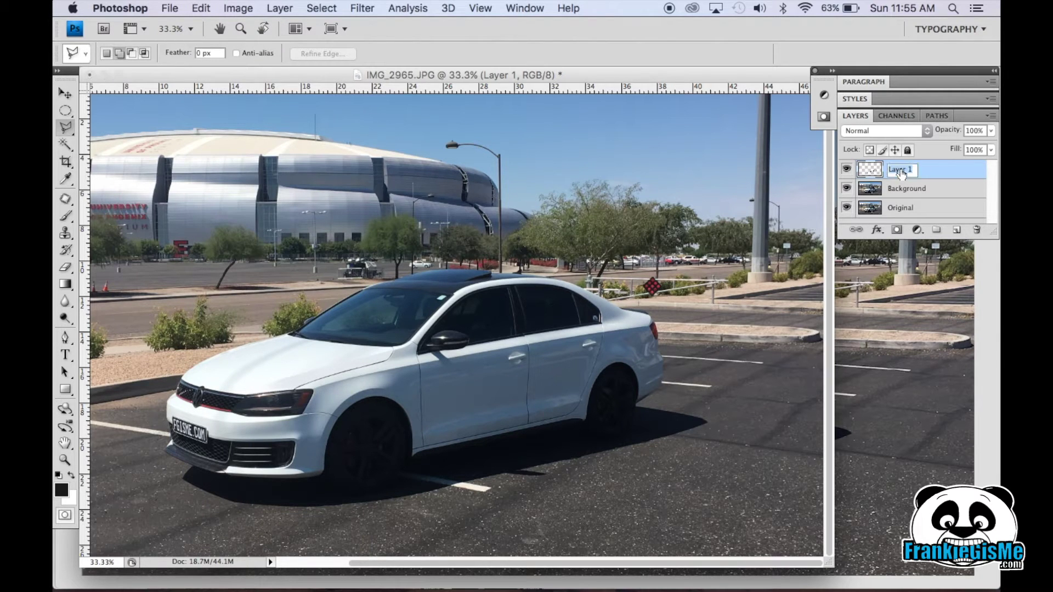
text(Black)
Darken the patches on the Black layer with Hue/Saturation, setting the lightness to -80.
click(237, 8)
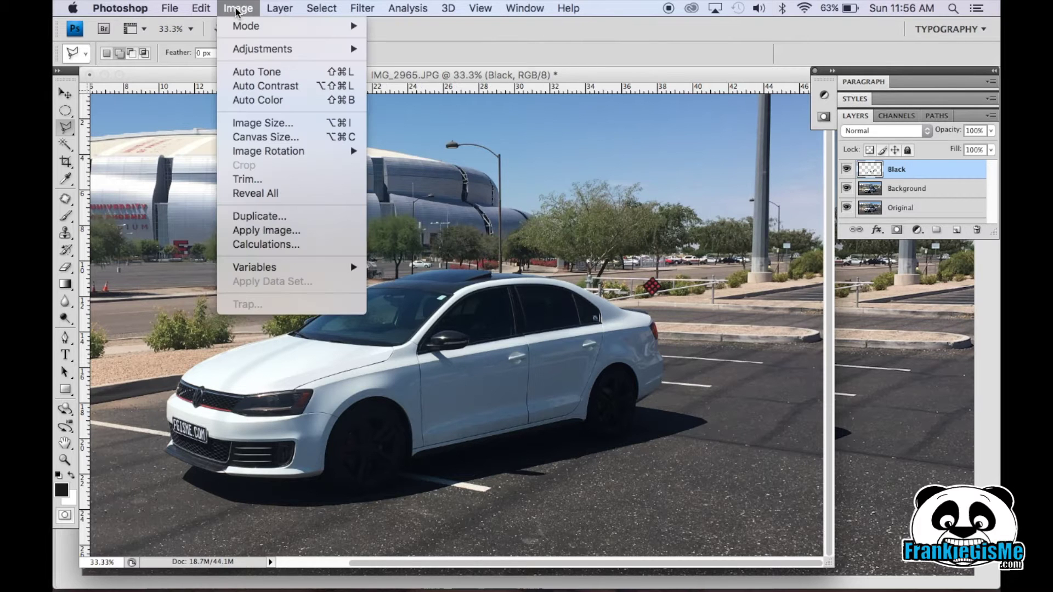
mouse_move(239, 55)
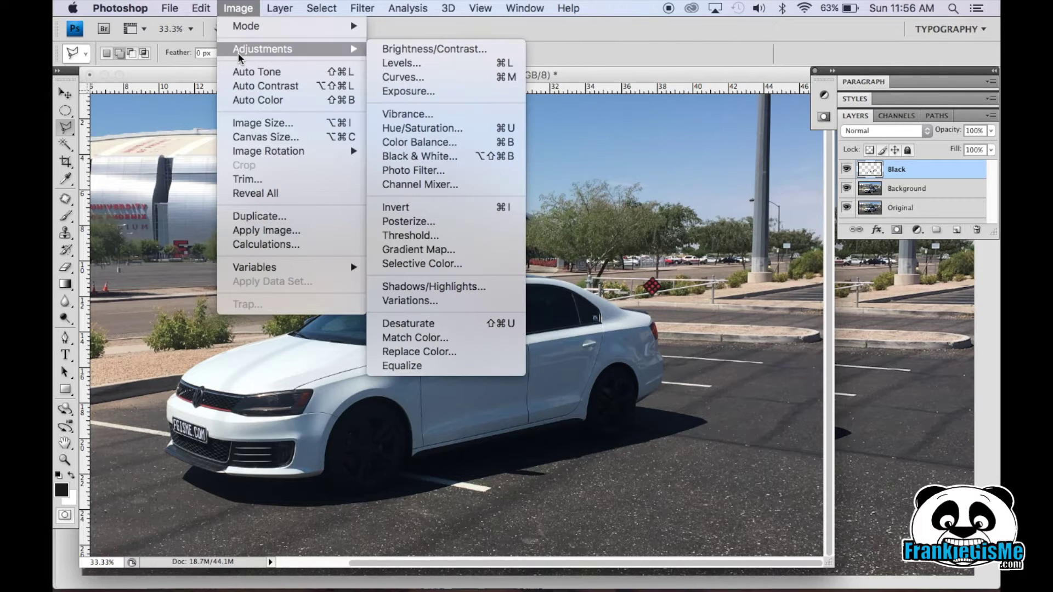
click(410, 130)
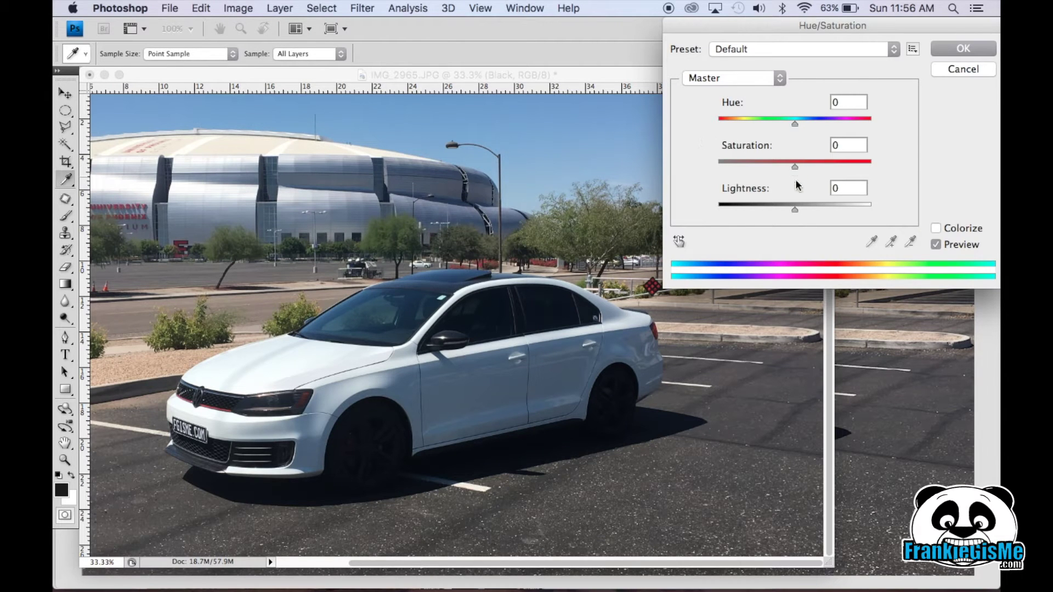
drag(795, 210, 731, 216)
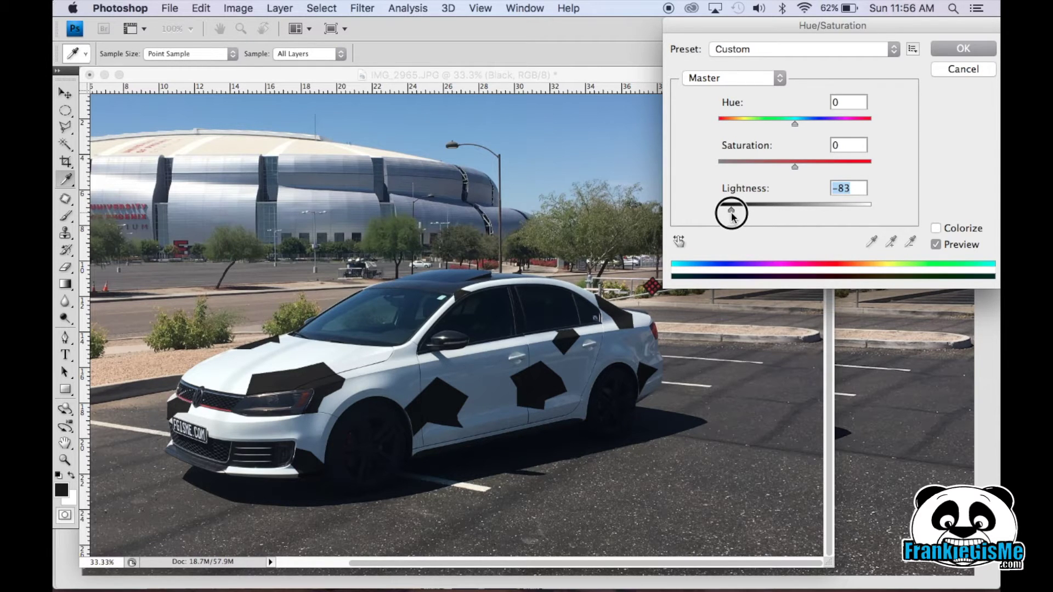
drag(731, 216, 735, 217)
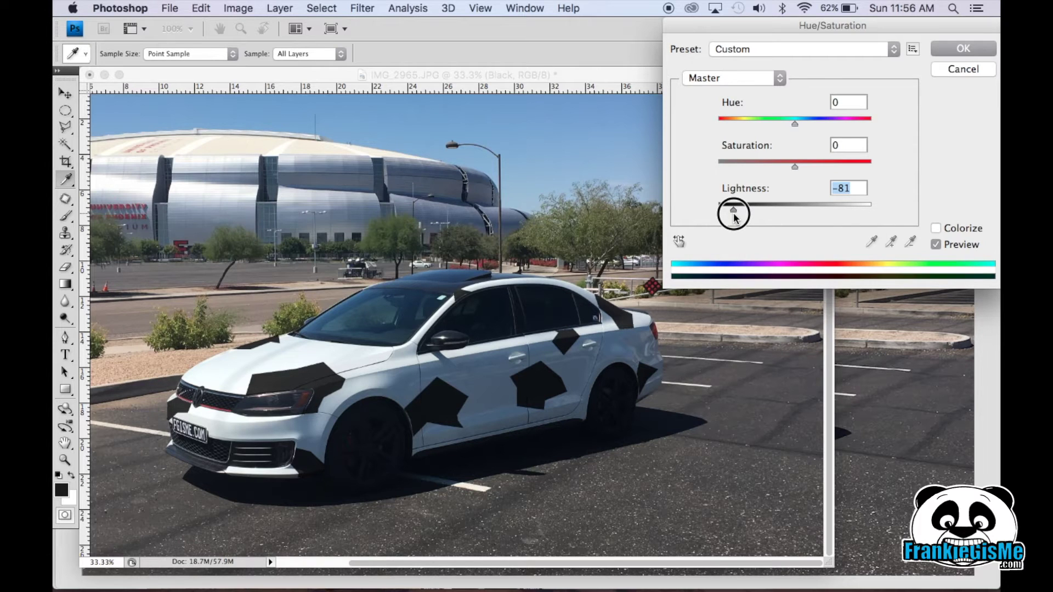
drag(735, 217, 736, 217)
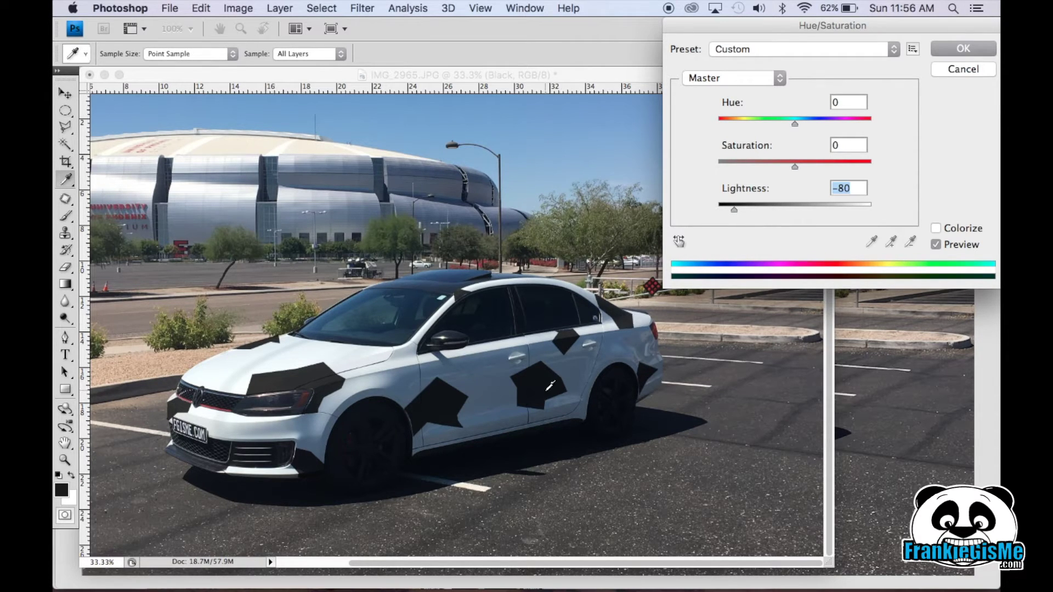
click(962, 49)
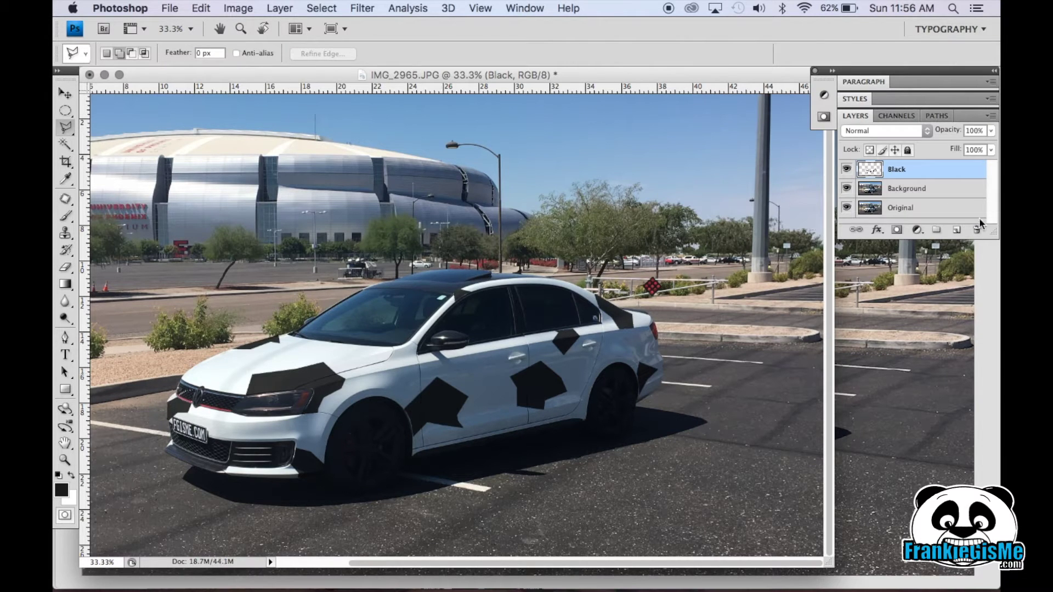
Select a second set of angular patches between the black ones on the Background layer with the Polygonal Lasso.
click(920, 189)
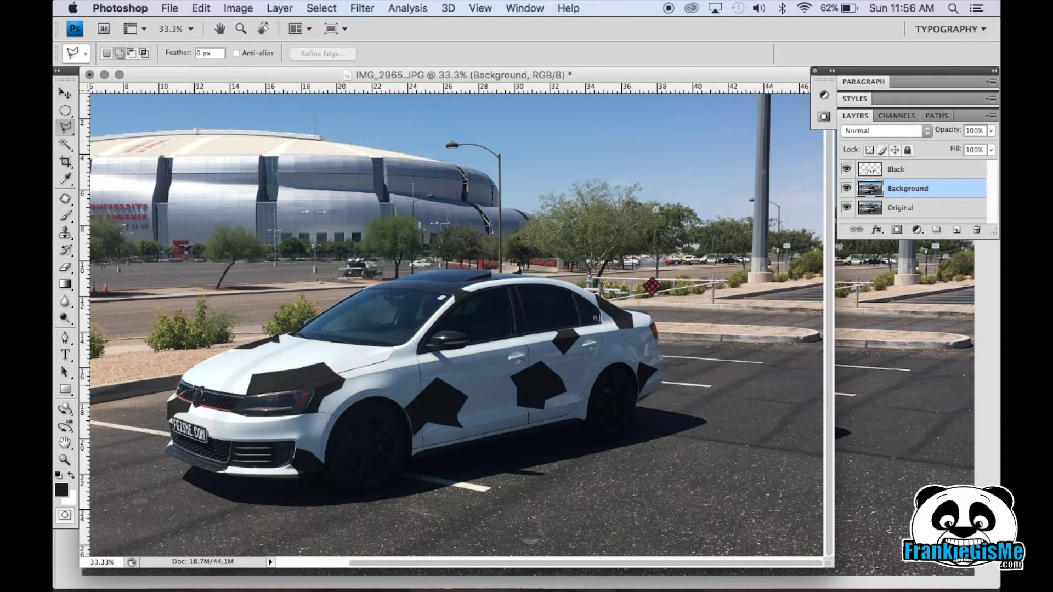
click(190, 383)
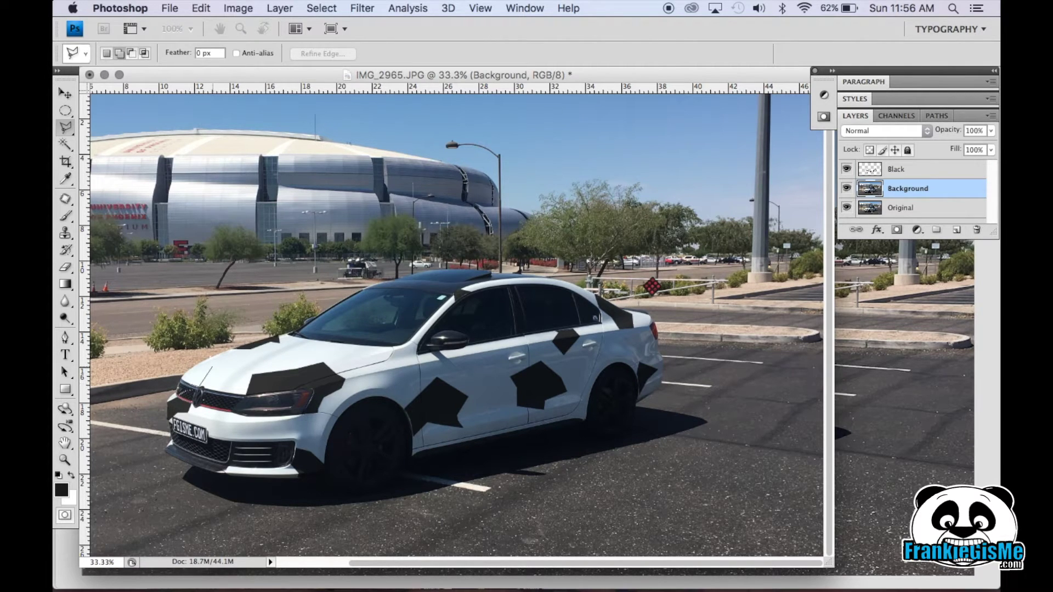
key(Return)
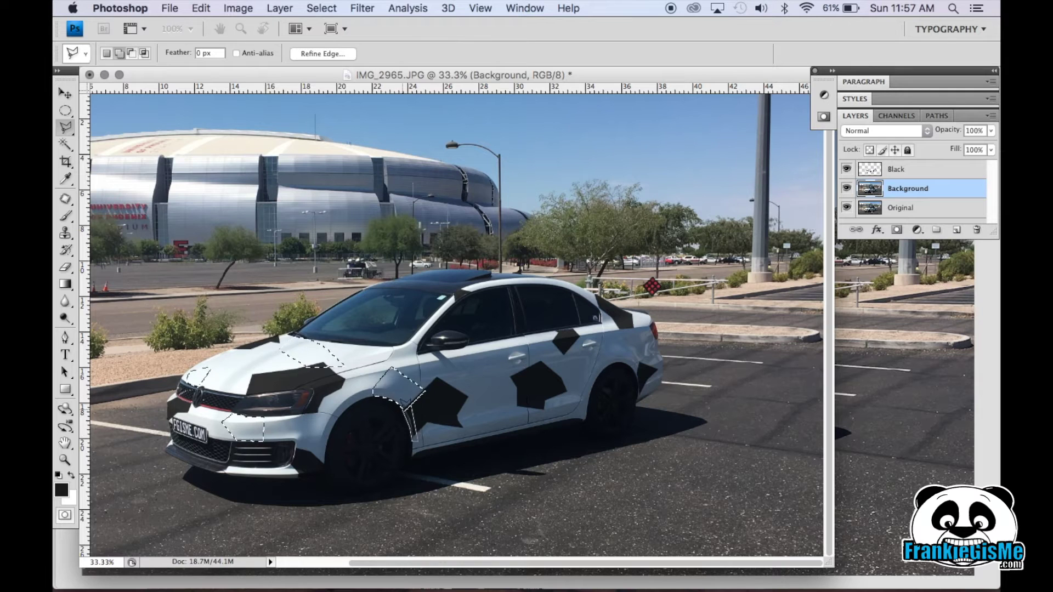
click(489, 411)
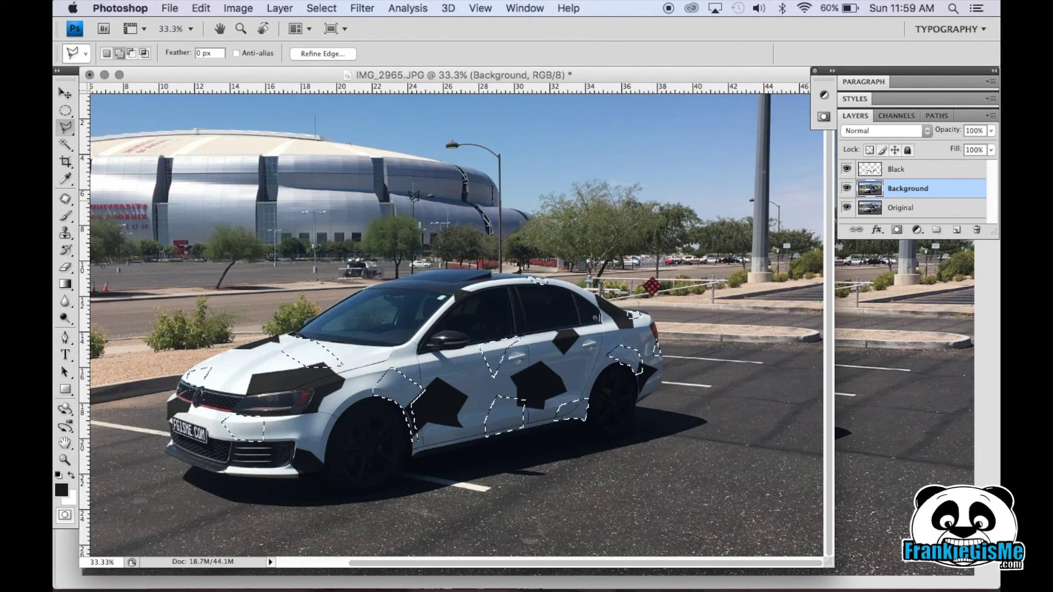
Copy the selected second set of body patches onto a new layer and name it Grey.
click(203, 8)
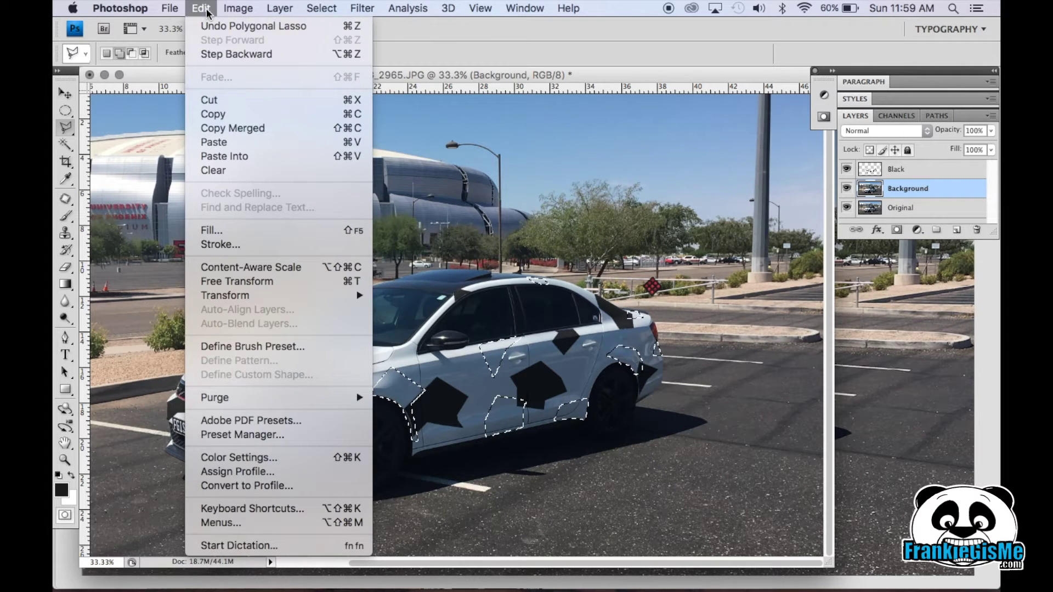
click(212, 113)
click(203, 8)
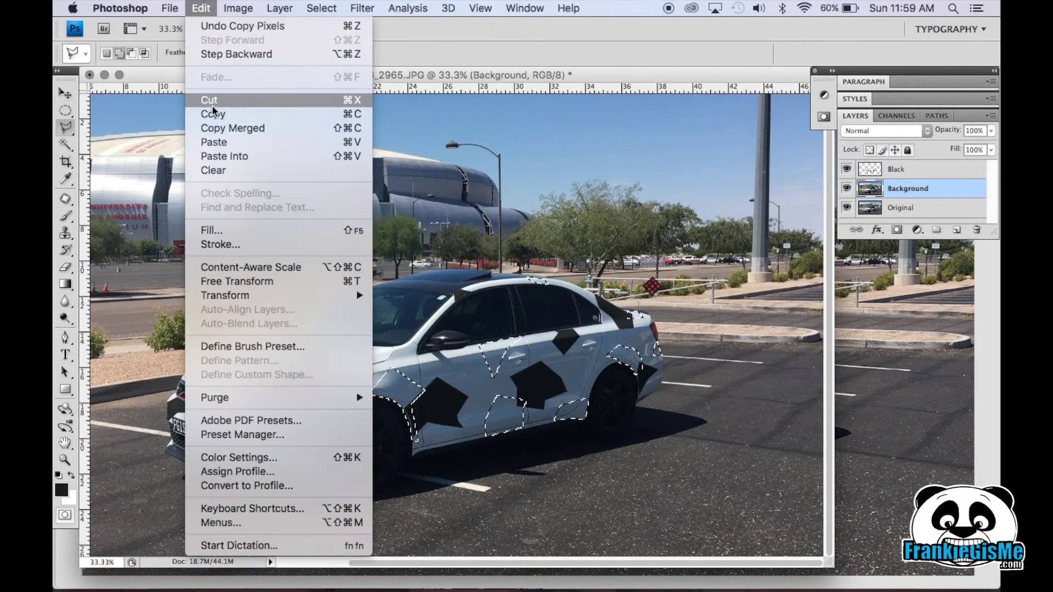
click(208, 142)
click(238, 8)
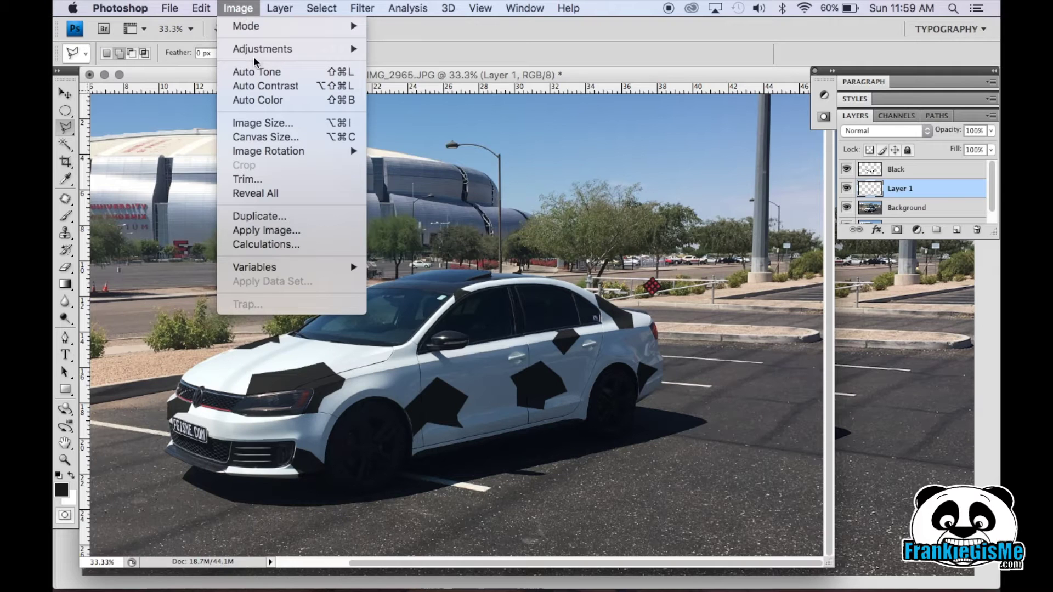
mouse_move(254, 53)
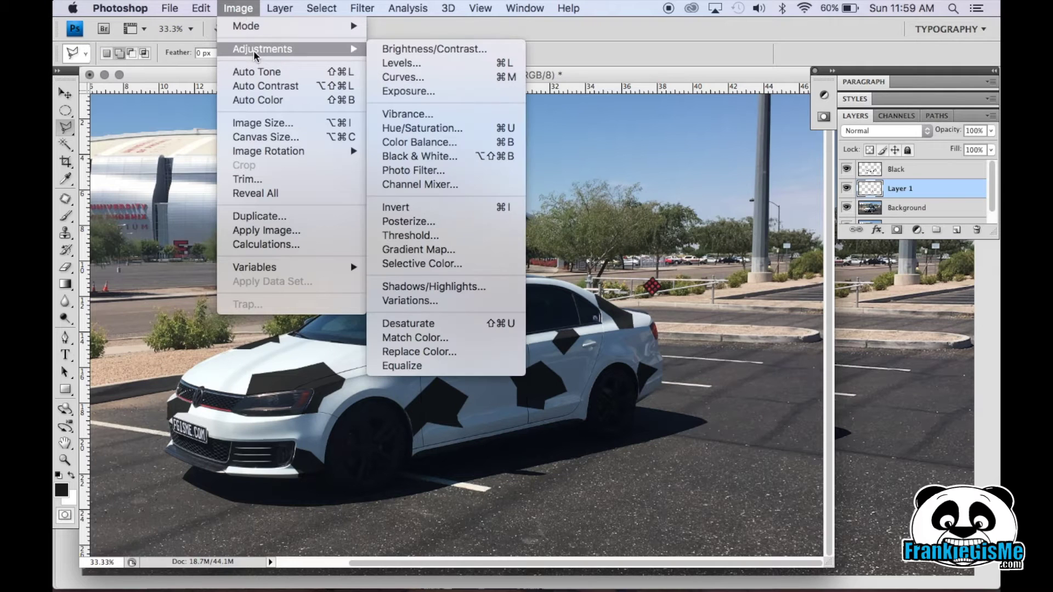
click(894, 188)
double_click(894, 190)
text(Gre)
Set the Grey layer's saturation to -65 and lightness to -47 with Hue/Saturation, and move the layer above Black.
click(248, 5)
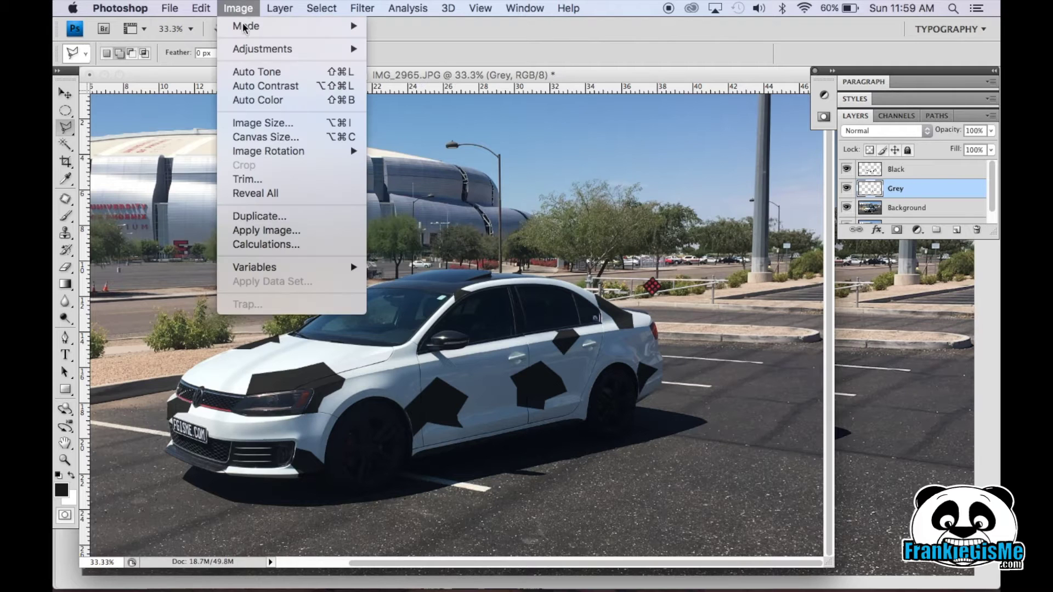
mouse_move(250, 50)
click(425, 129)
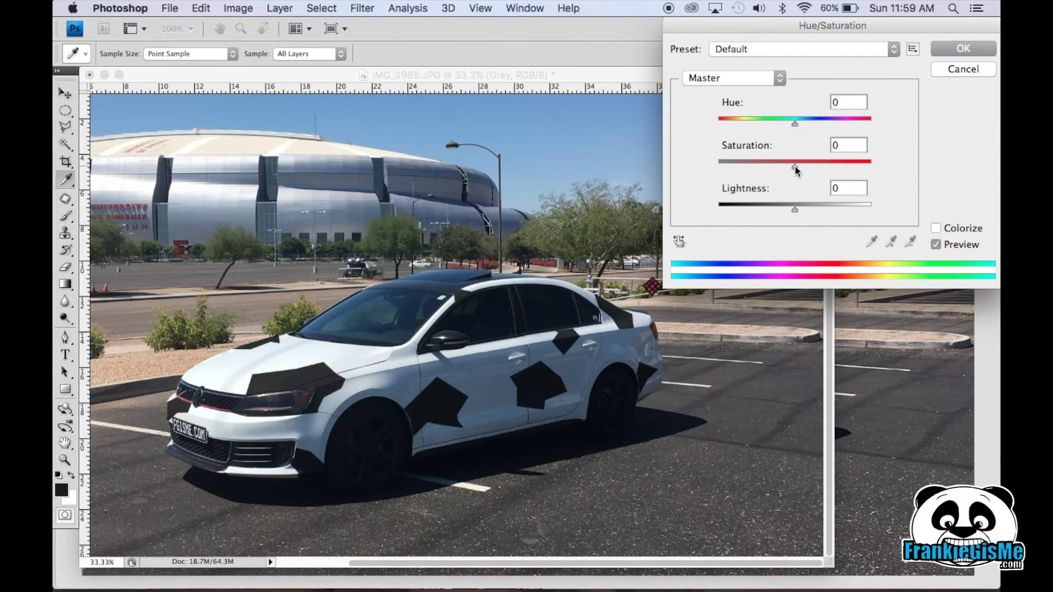
drag(795, 166, 698, 162)
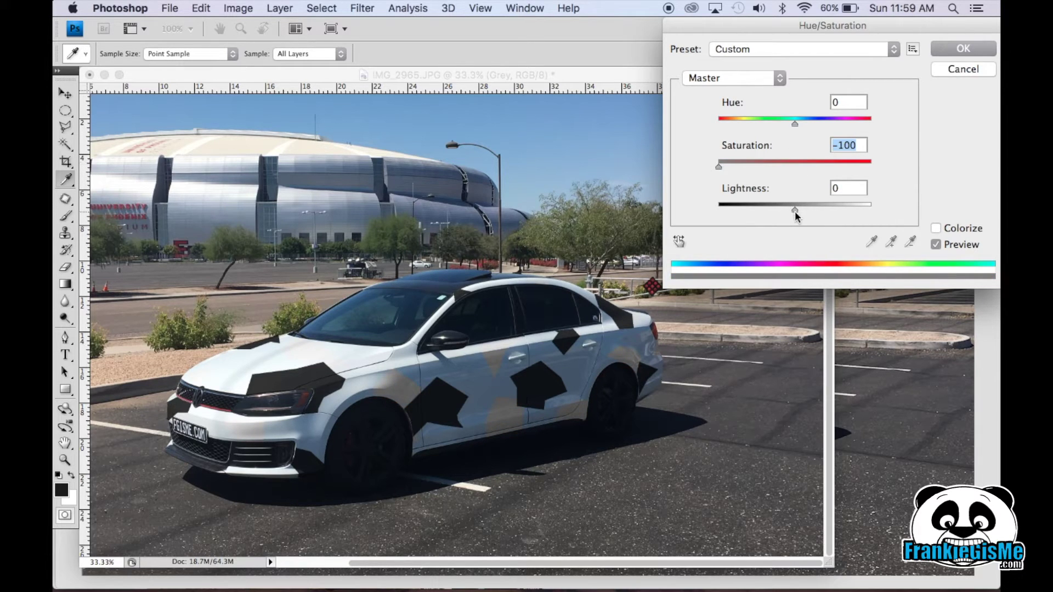
drag(795, 211, 759, 216)
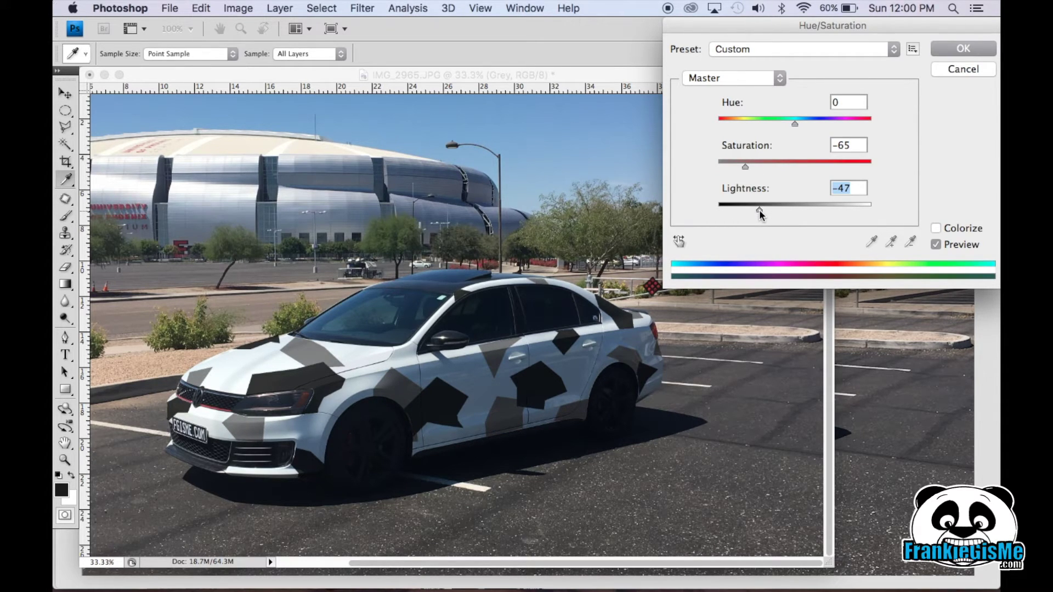
click(968, 52)
drag(941, 167, 941, 166)
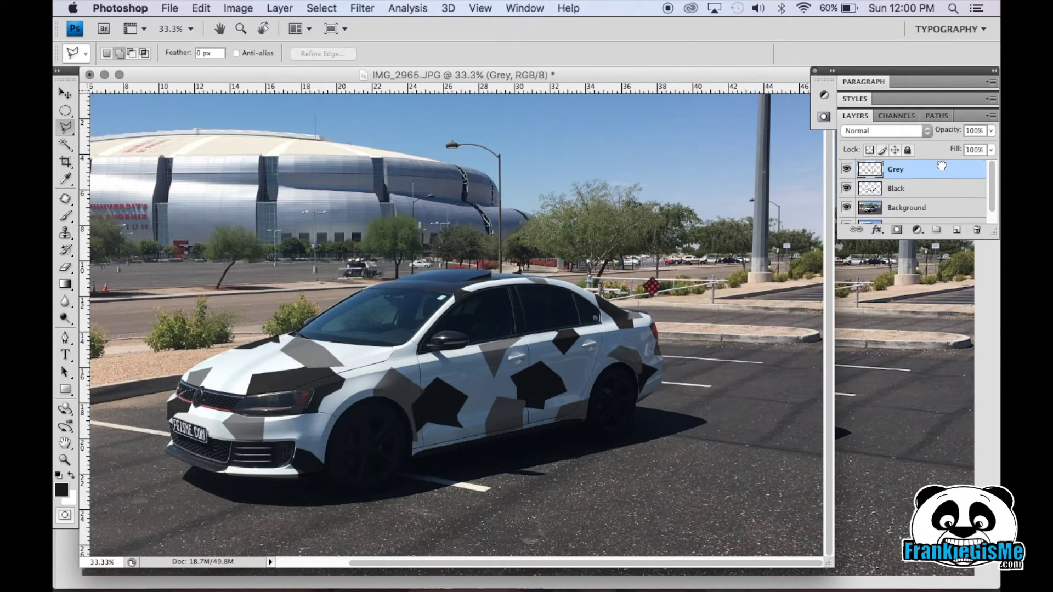
Select a third set of small angular patches on the Background layer across the hood, front bumper, fender, doors and rear body.
click(923, 211)
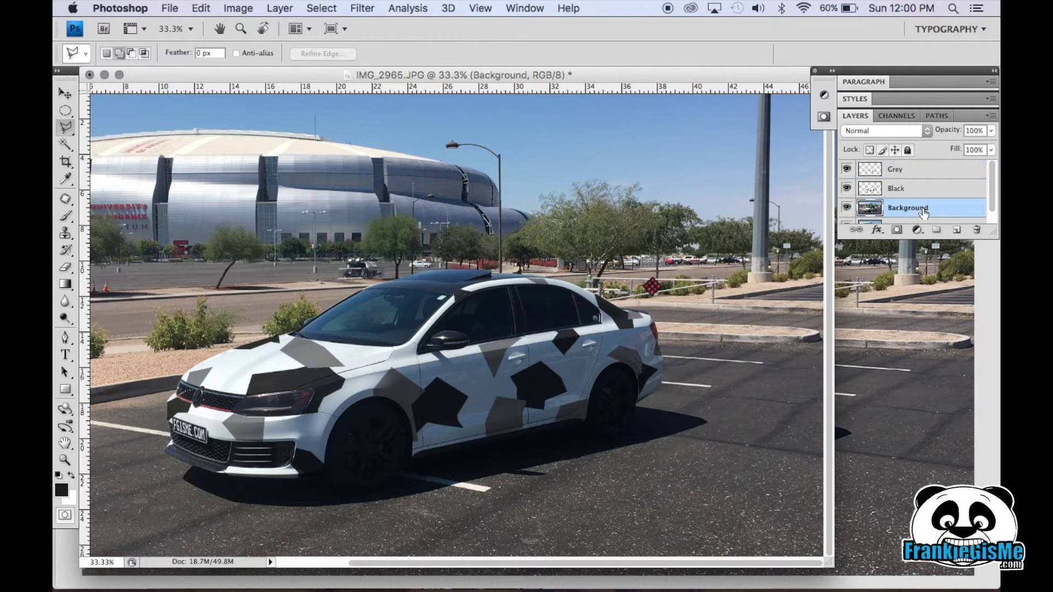
click(238, 8)
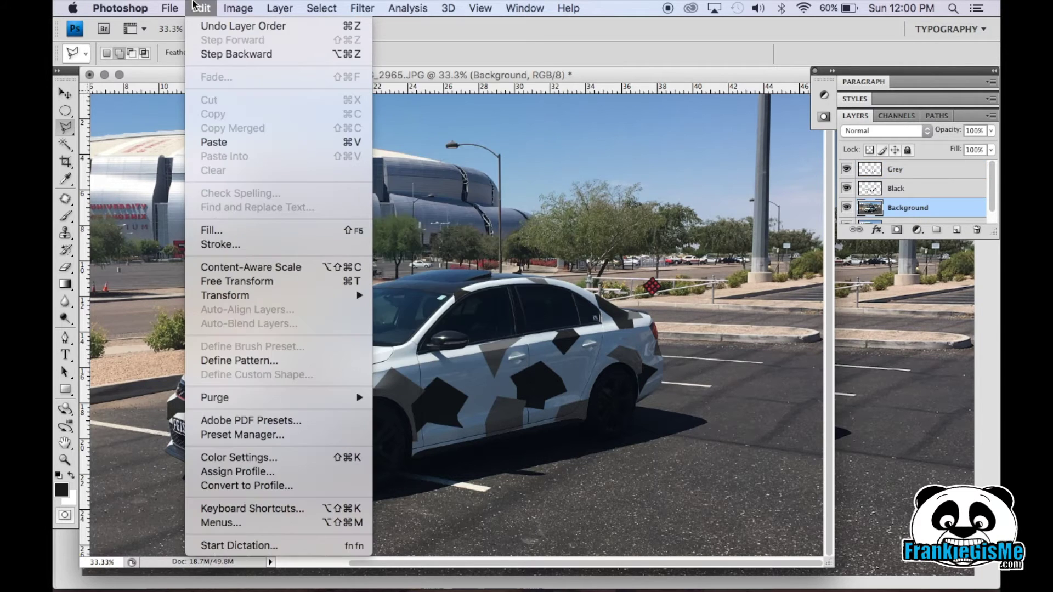
click(194, 8)
click(236, 356)
click(378, 346)
click(490, 363)
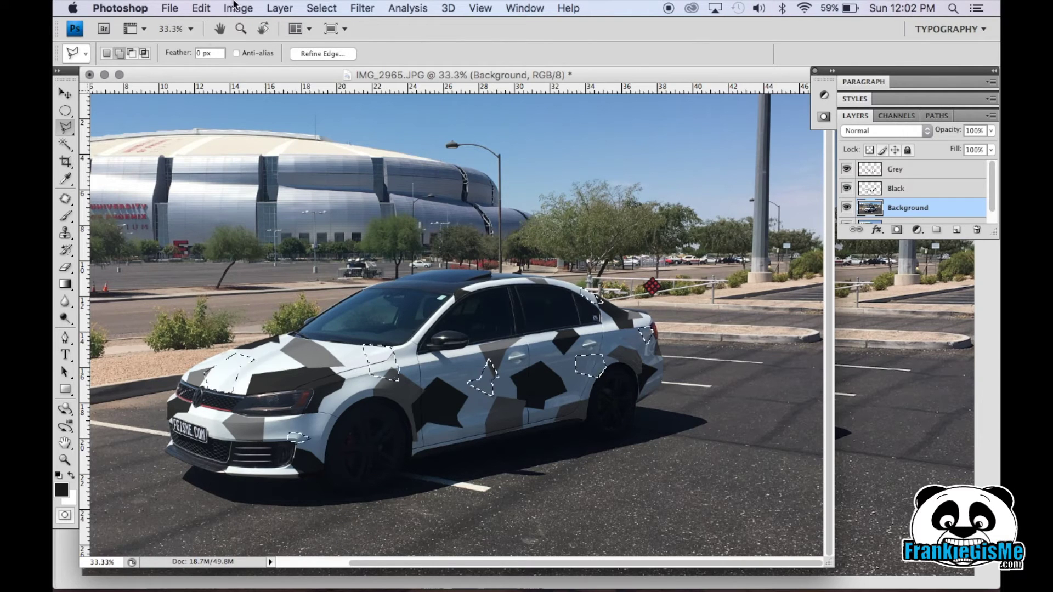
Copy the selected patches onto a new layer named Blue and colorize them a saturated, slightly darkened blue with Hue/Saturation.
key(ctrl+j)
key(ctrl+u)
click(935, 228)
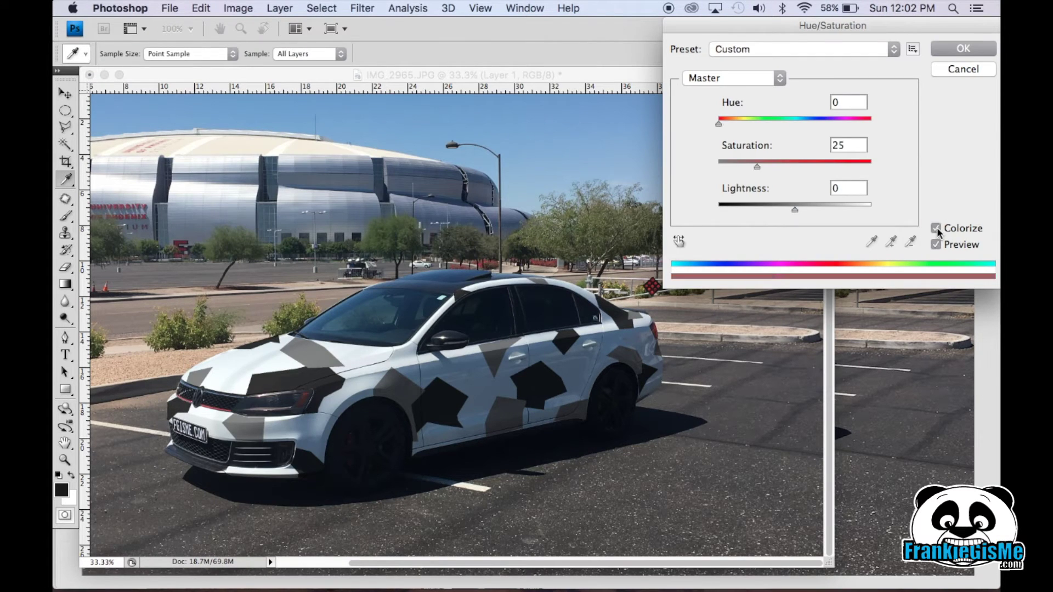
drag(718, 123, 723, 124)
drag(794, 210, 767, 208)
drag(758, 170, 800, 166)
drag(726, 125, 810, 164)
drag(767, 209, 751, 211)
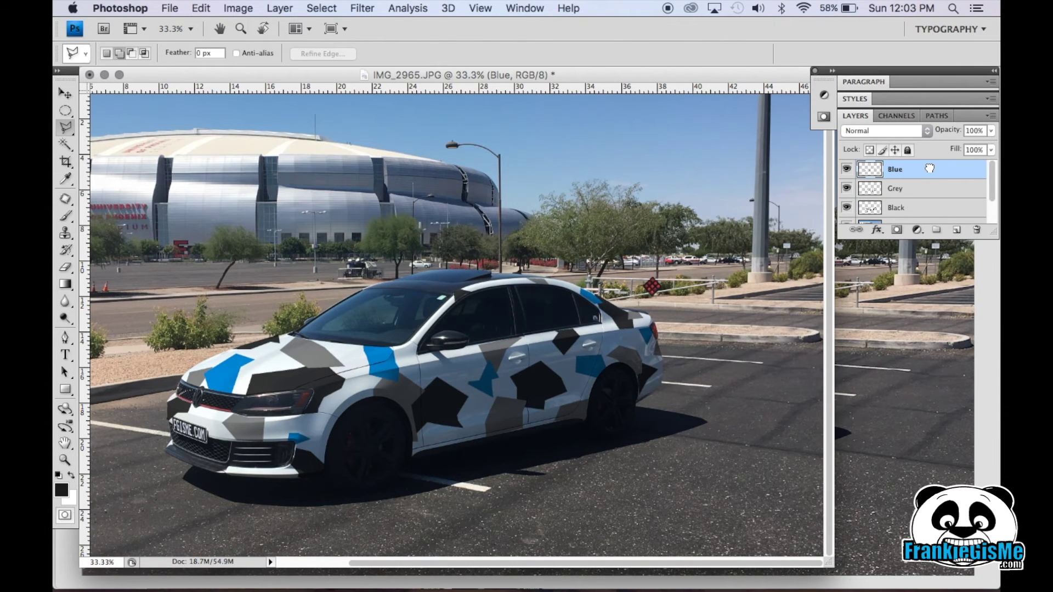